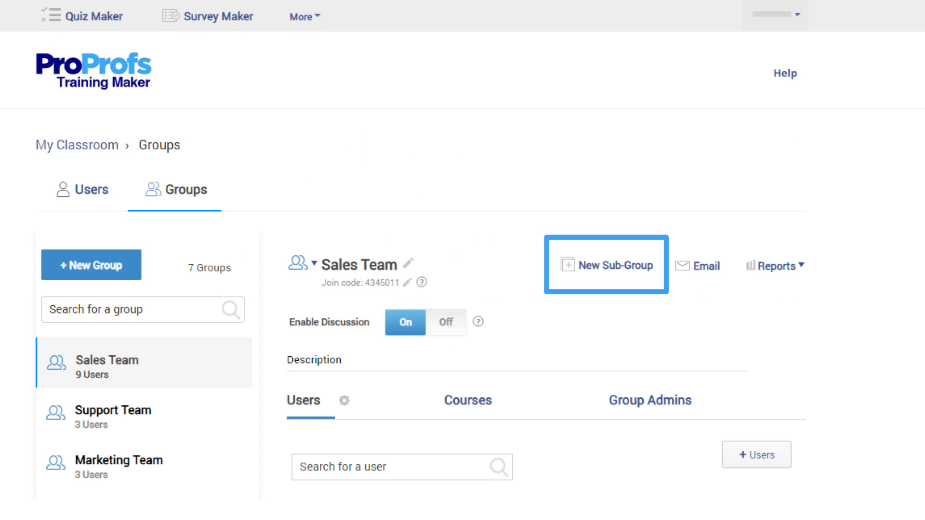
Step: View the classroom's Users list, start adding a user, and cancel the Add Users dialog
left_click(92, 189)
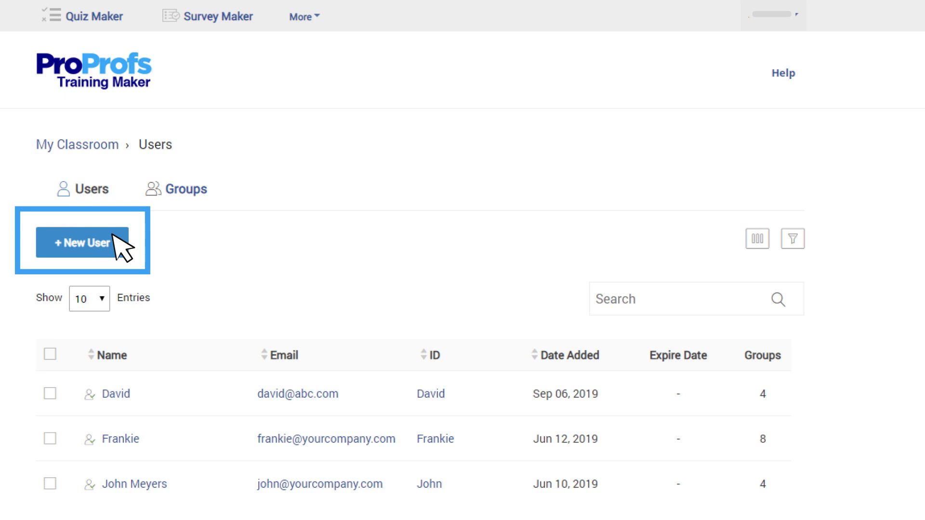
left_click(87, 246)
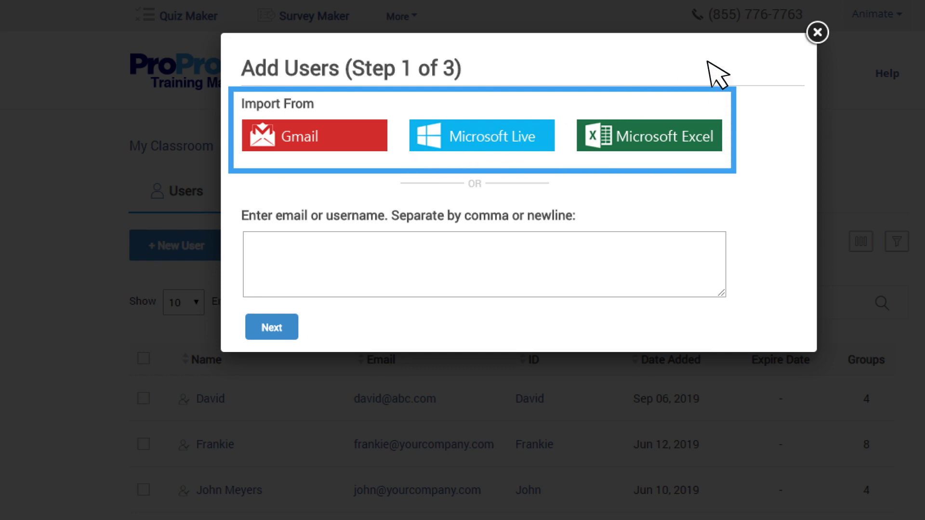
left_click(817, 32)
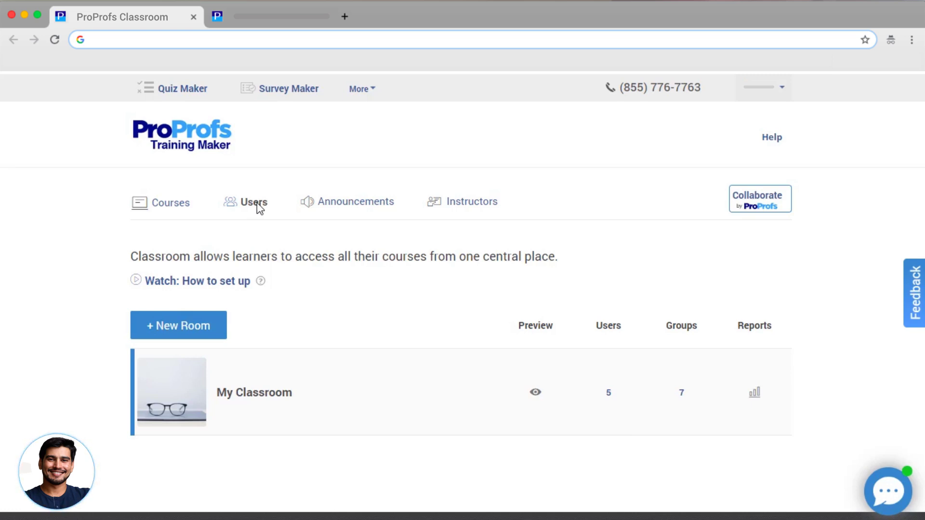
Step: Start adding users to the classroom via Microsoft Excel import
left_click(611, 396)
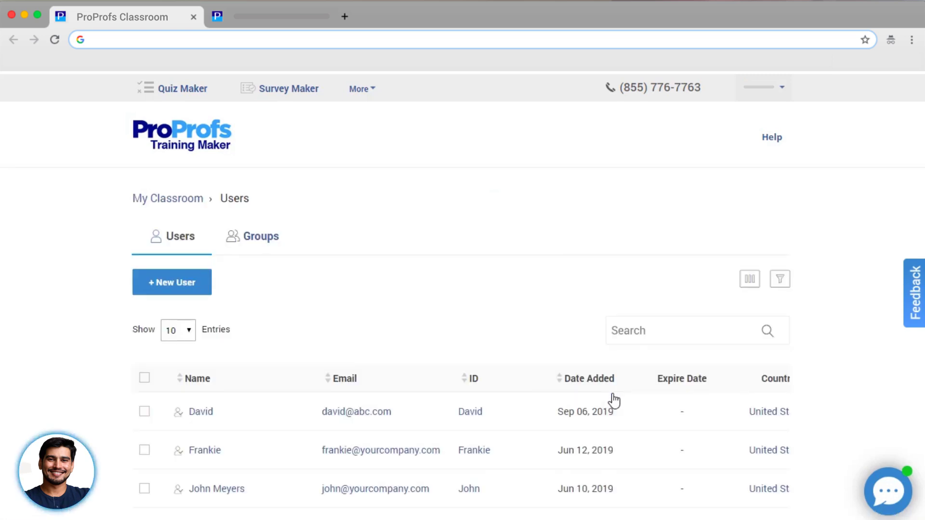
left_click(178, 288)
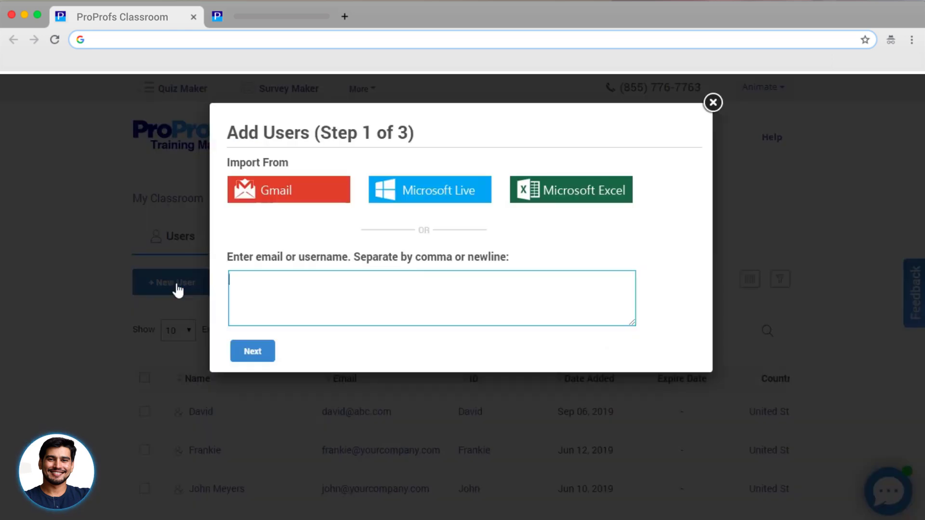
type("ex")
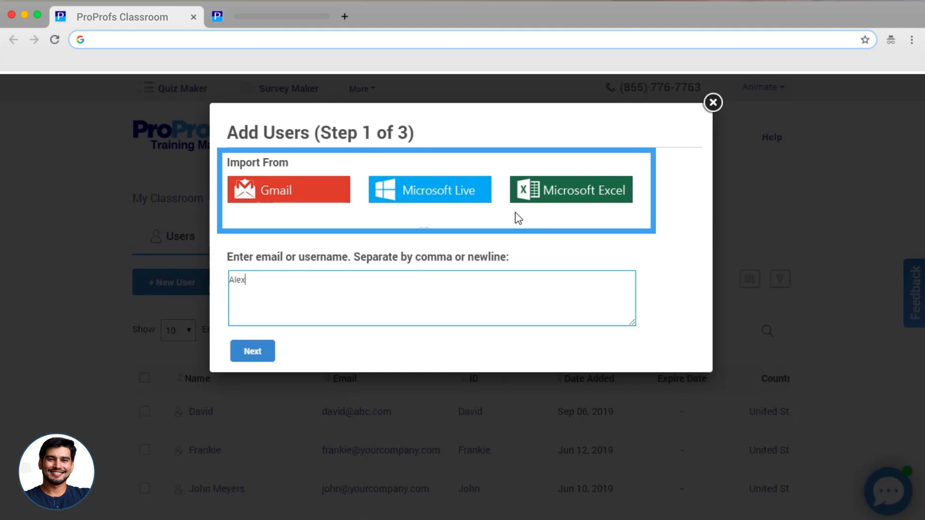
left_click(546, 199)
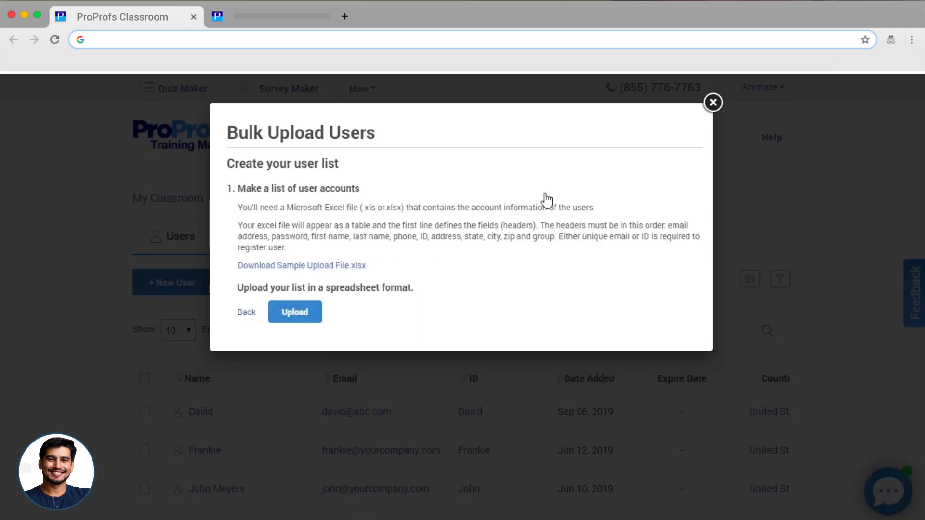
Step: Upload the Users.xlsx spreadsheet to bulk-add 88 new users
left_click(303, 314)
left_click(283, 133)
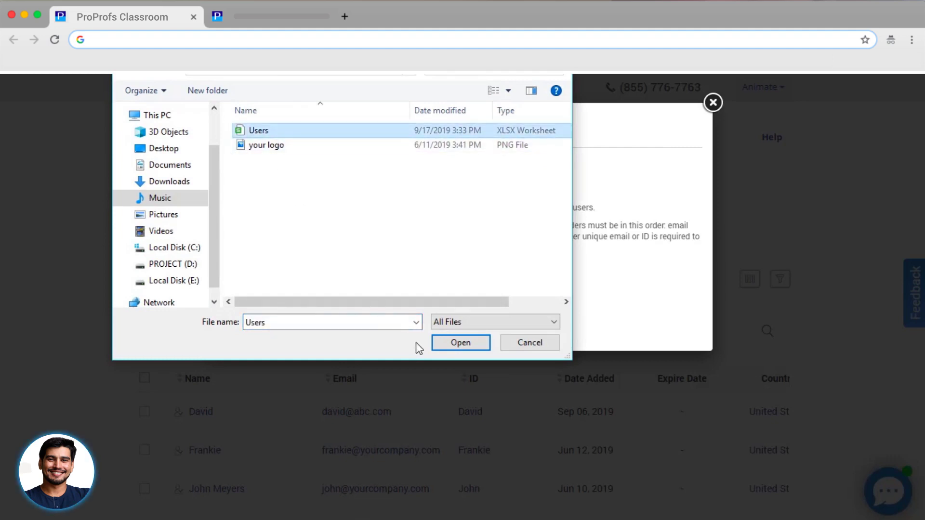
left_click(461, 342)
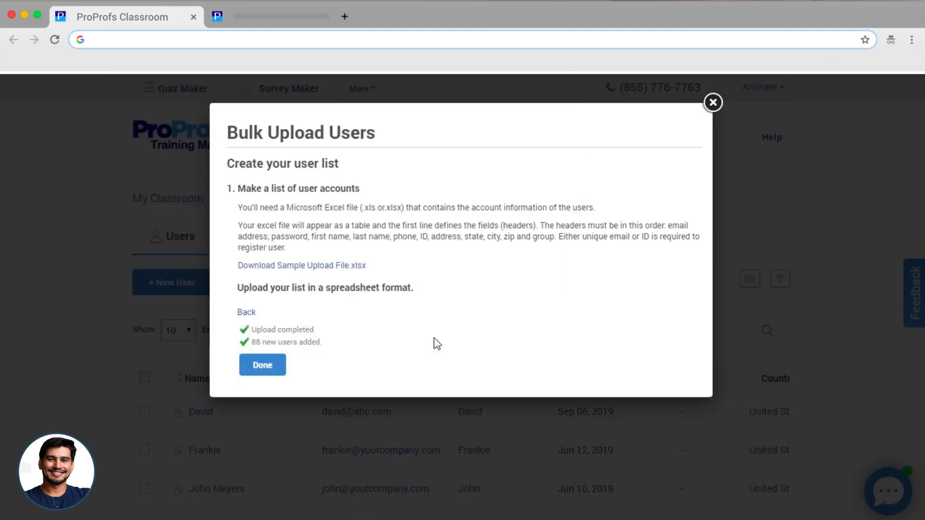
left_click(263, 366)
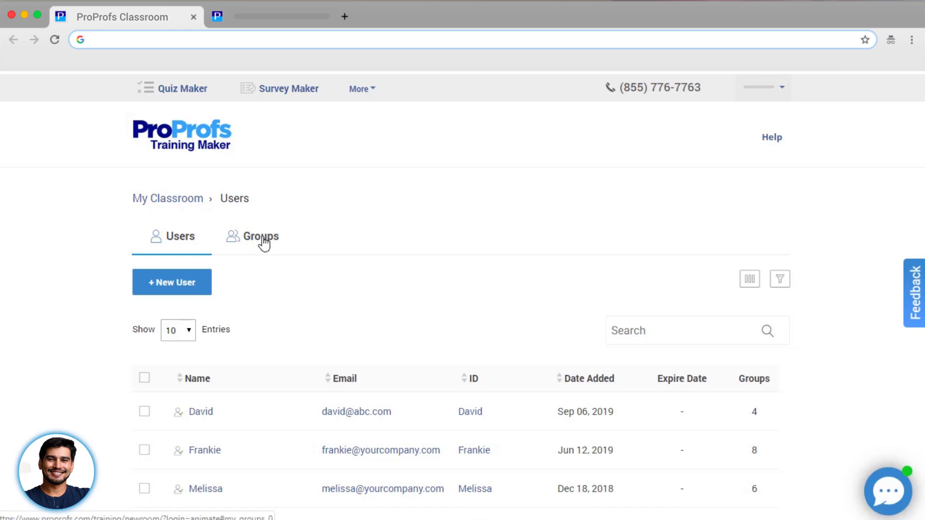
left_click(259, 241)
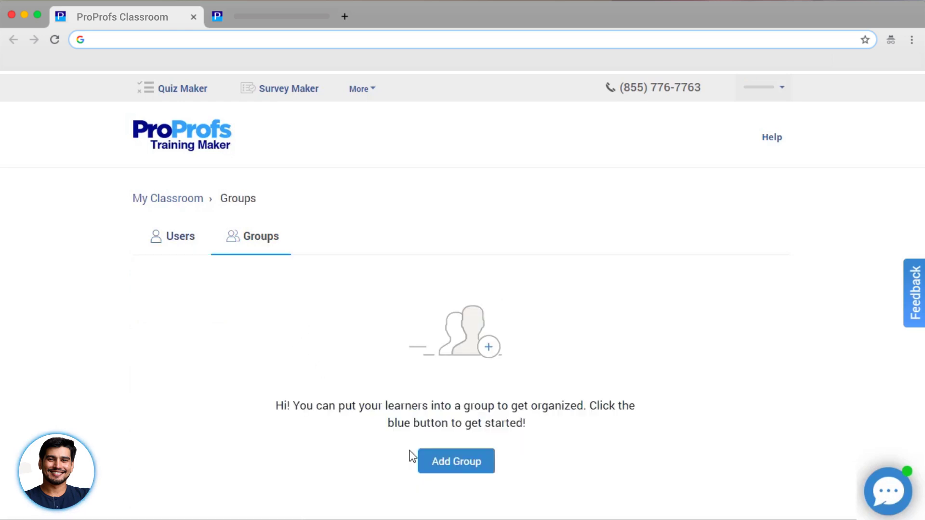
left_click(463, 469)
type("Marketing")
left_click(255, 262)
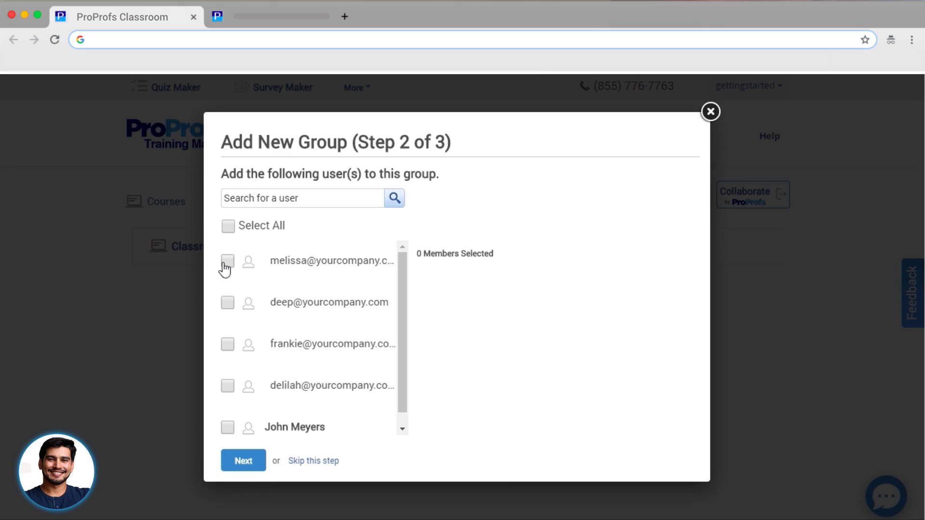
left_click(227, 428)
left_click(228, 387)
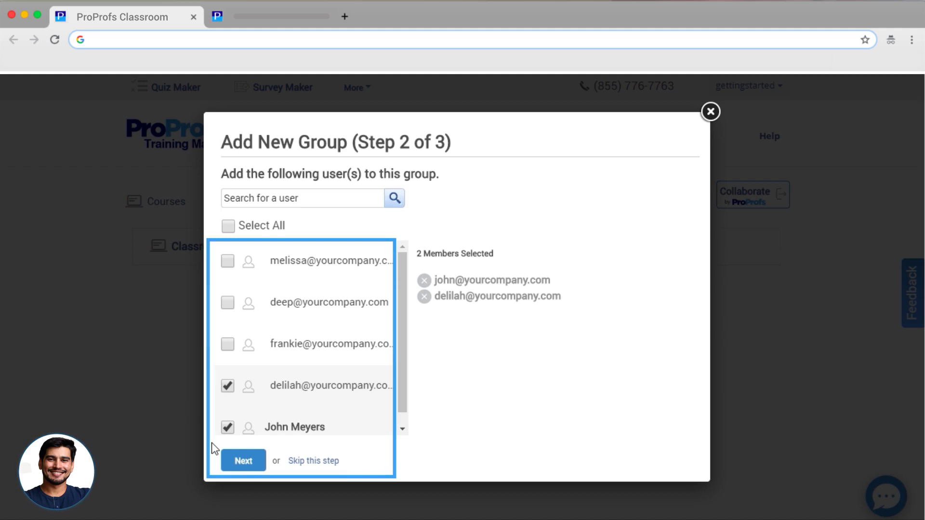
left_click(250, 460)
left_click(247, 409)
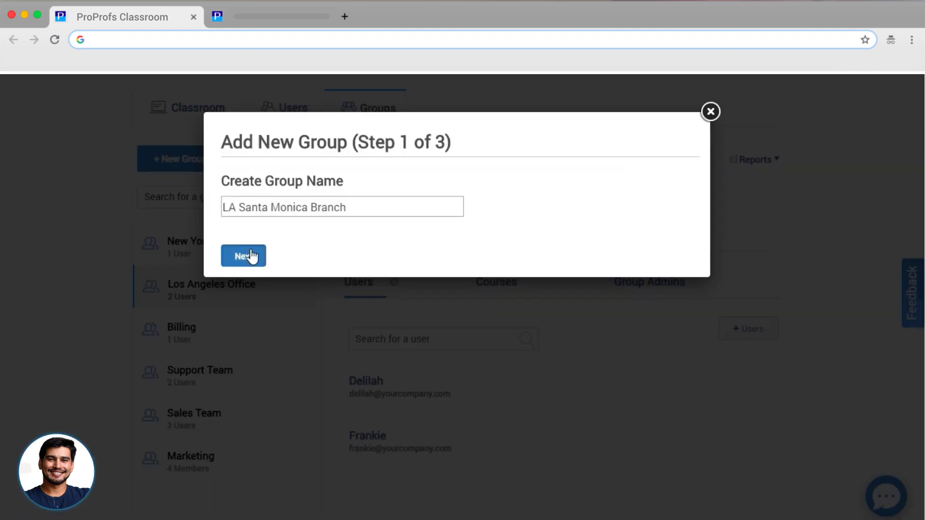
Step: Create the LA Santa Monica Branch group with Melissa and Deep as members
left_click(248, 256)
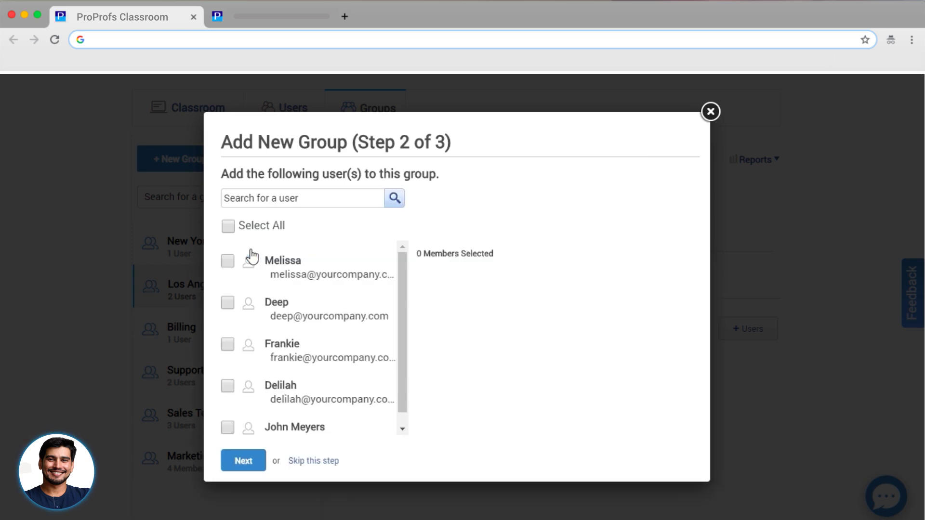
left_click(228, 262)
left_click(227, 303)
left_click(243, 460)
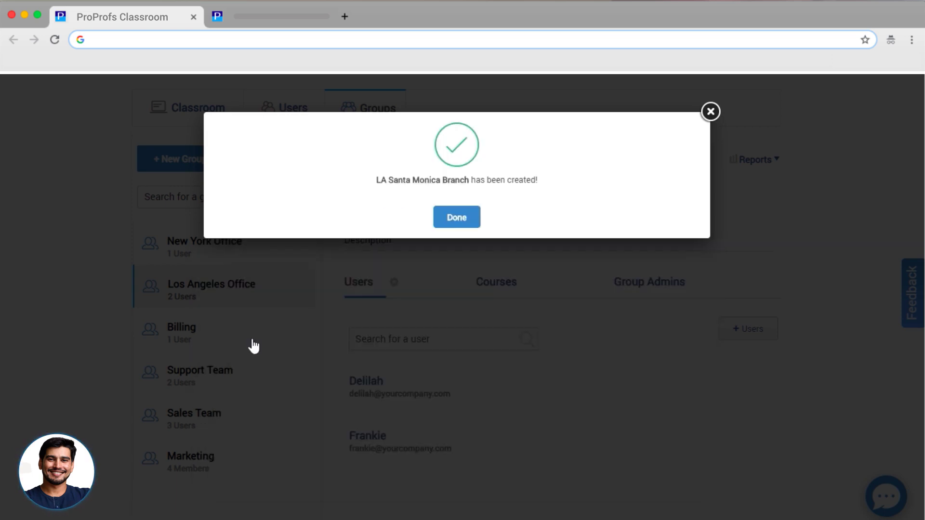
left_click(448, 221)
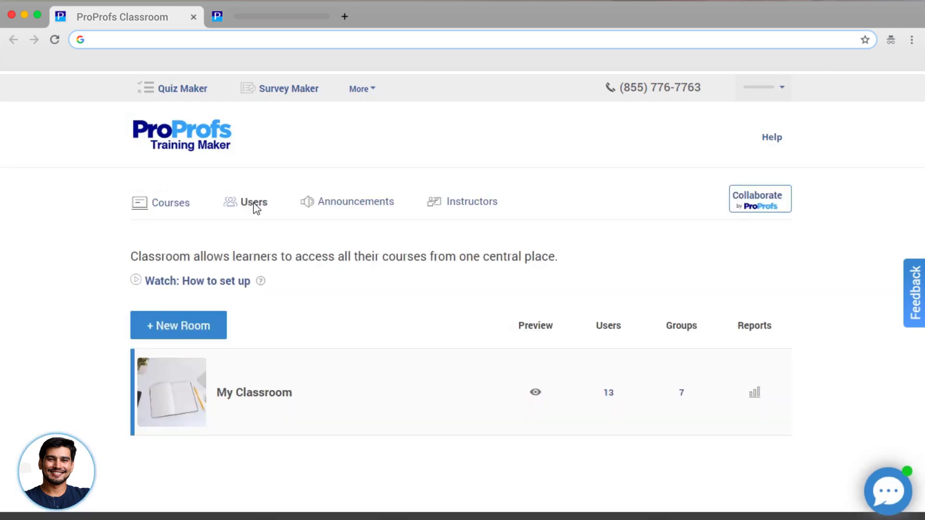
Step: Enable Self Enrollment Using Secret Join Code in the registration form and save
left_click(294, 419)
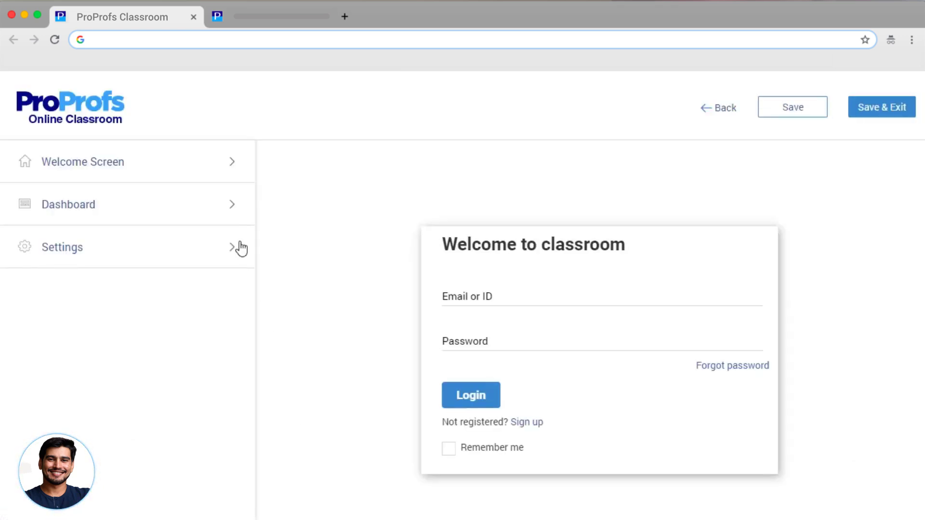
left_click(148, 167)
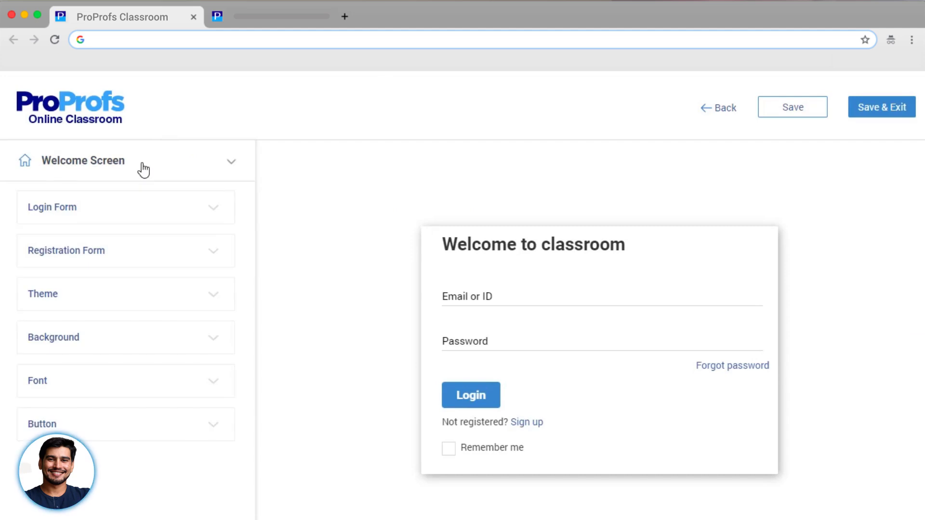
left_click(145, 251)
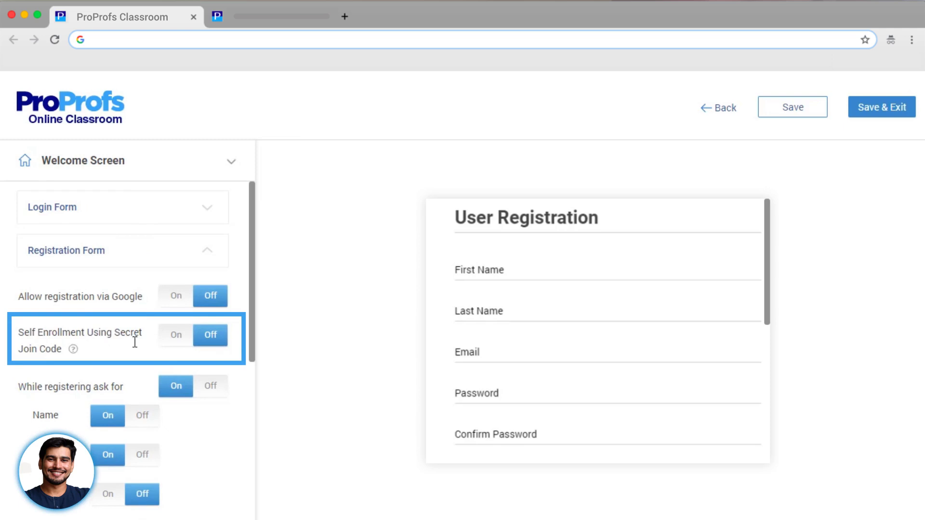
left_click(166, 347)
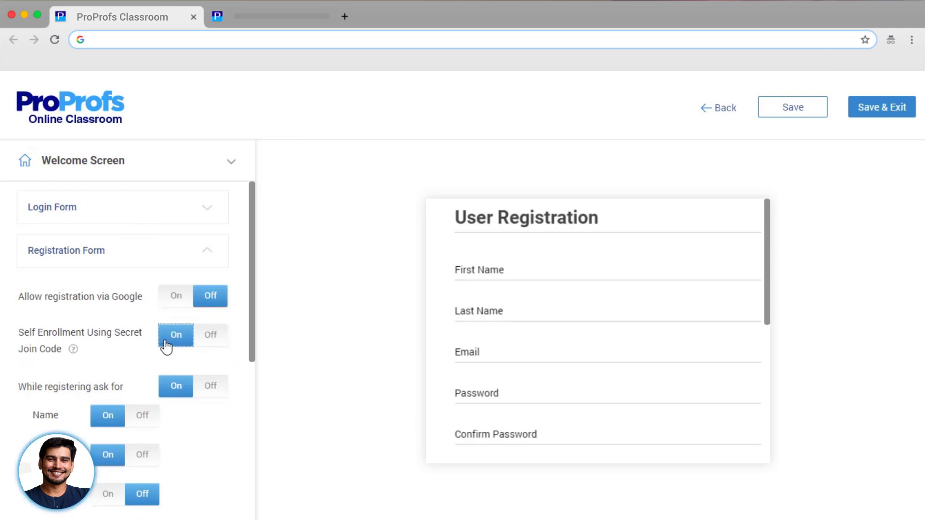
scroll(543, 306, "down", 2)
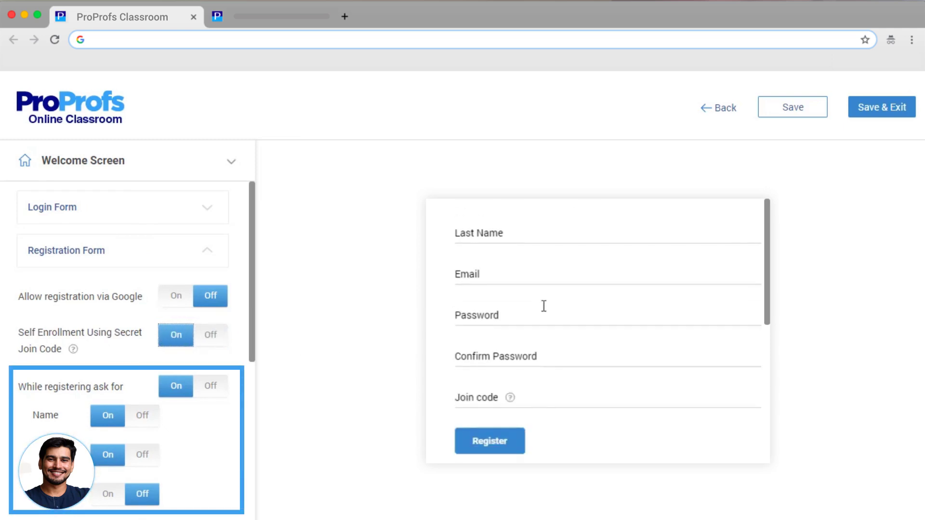
scroll(543, 305, "up", 2)
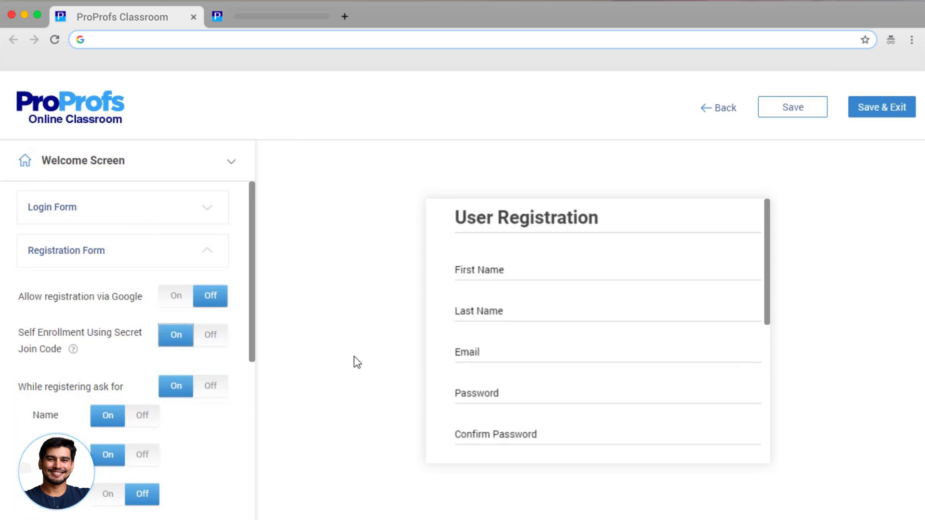
left_click(881, 109)
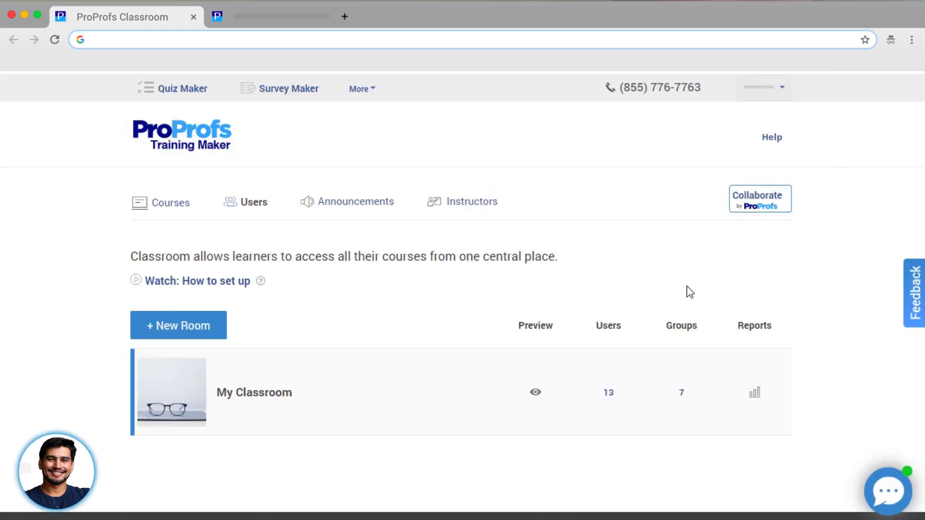
mouse_move(361, 393)
left_click(350, 417)
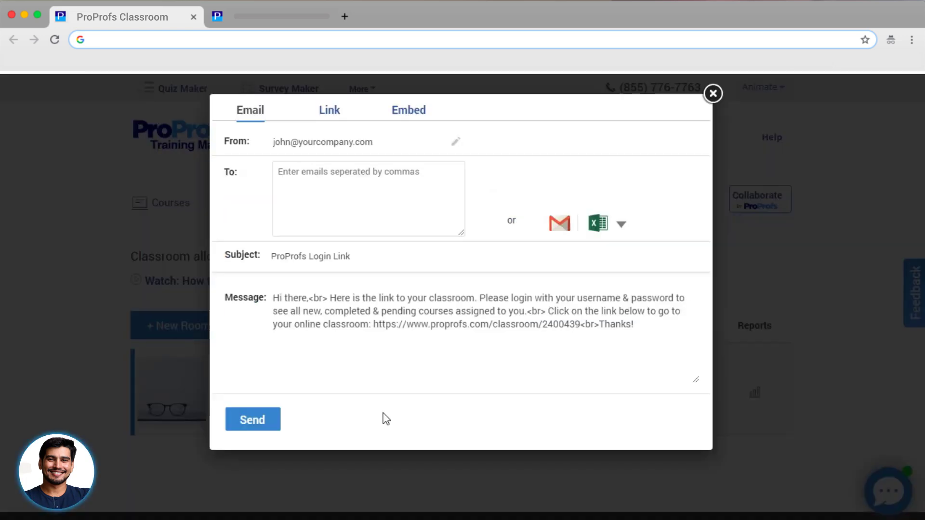
left_click(302, 172)
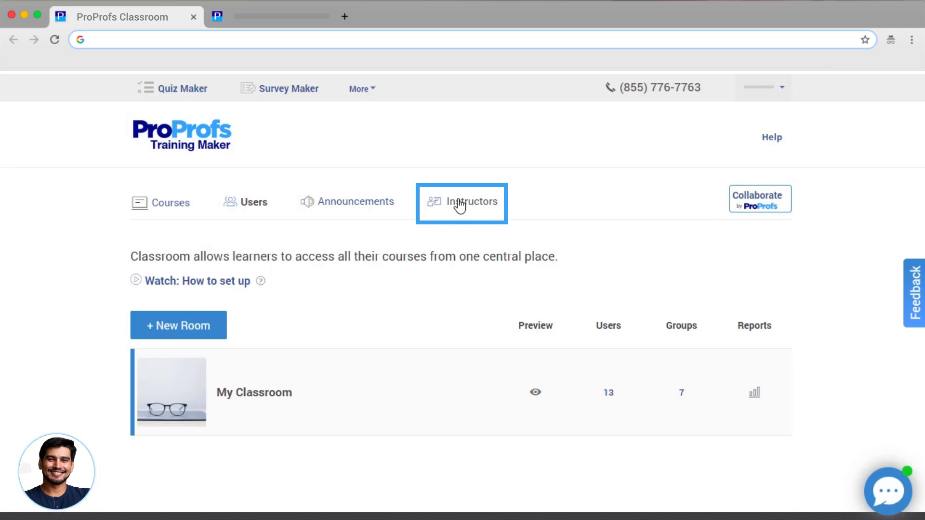
Step: Add an instructor by email and password, then switch to choosing an existing ProProfs user
left_click(459, 205)
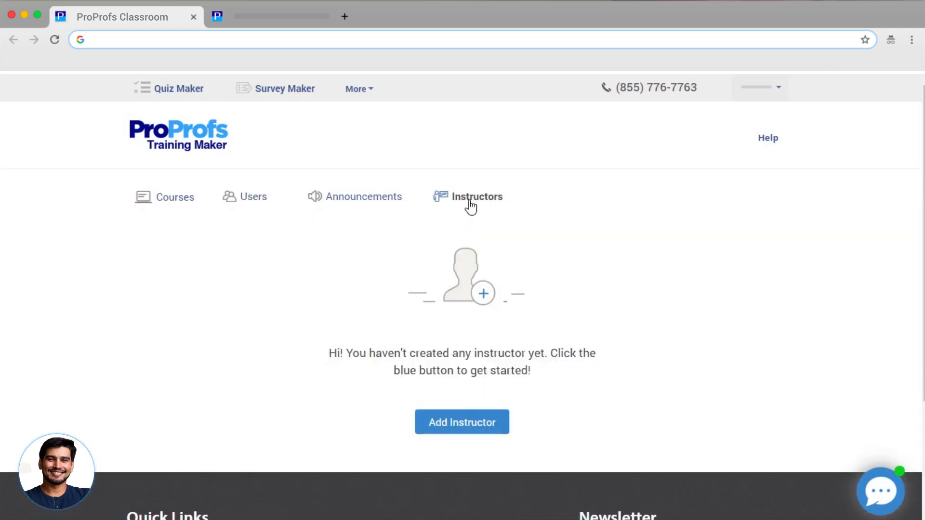
left_click(454, 427)
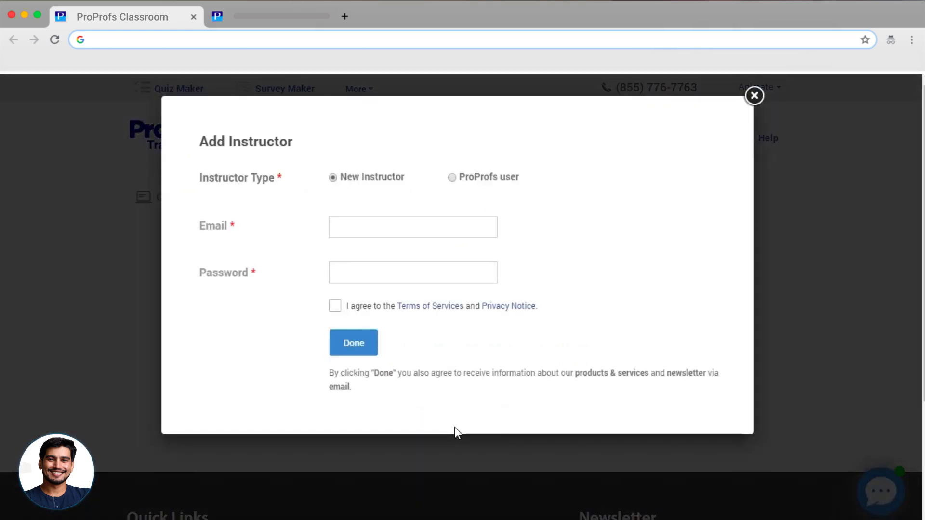
left_click(362, 229)
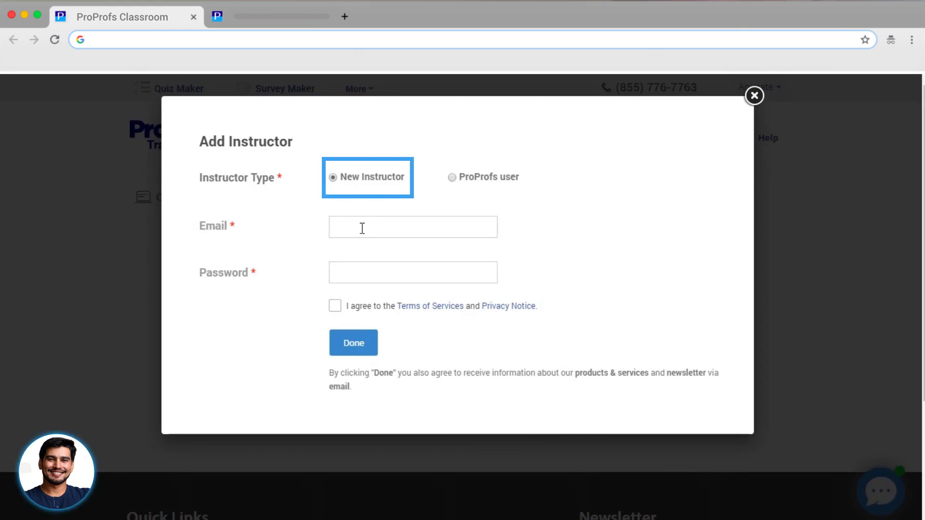
key("Tab")
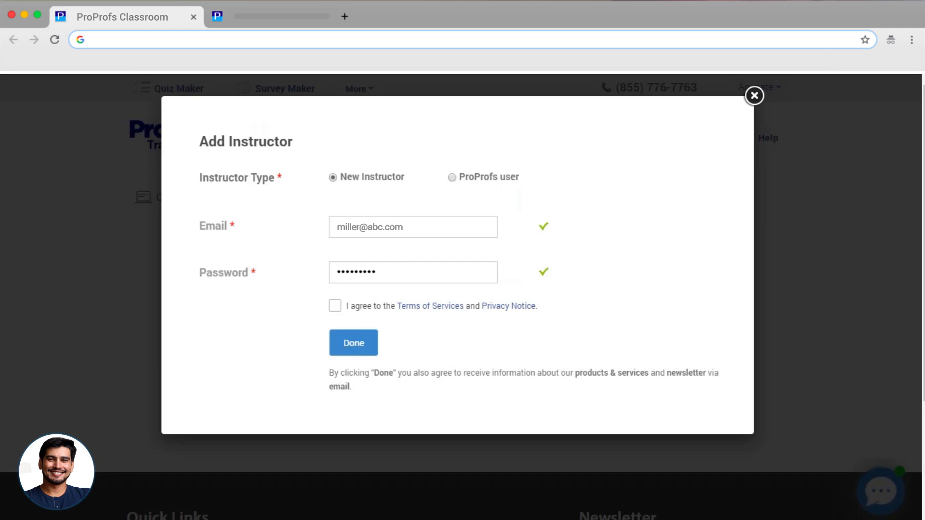
left_click(452, 178)
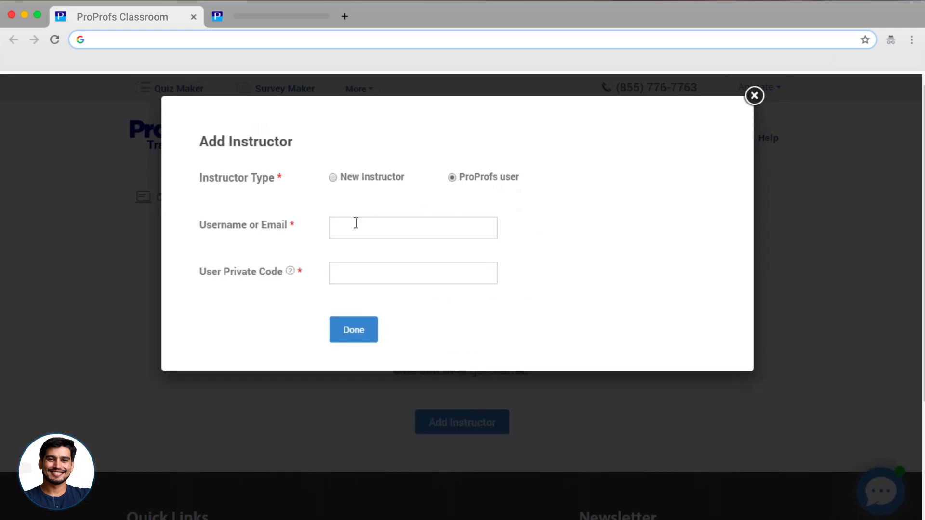
type("david@abc")
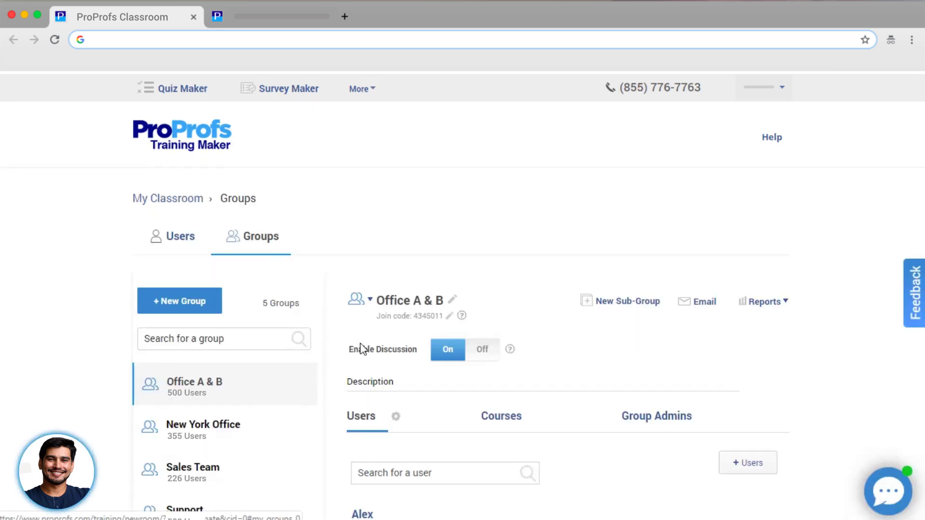
scroll(362, 361, "down", 2)
scroll(374, 398, "down", 2)
scroll(377, 400, "up", 2)
Step: View the Office A & B group admins and check an admin's Manage Permissions
left_click(689, 278)
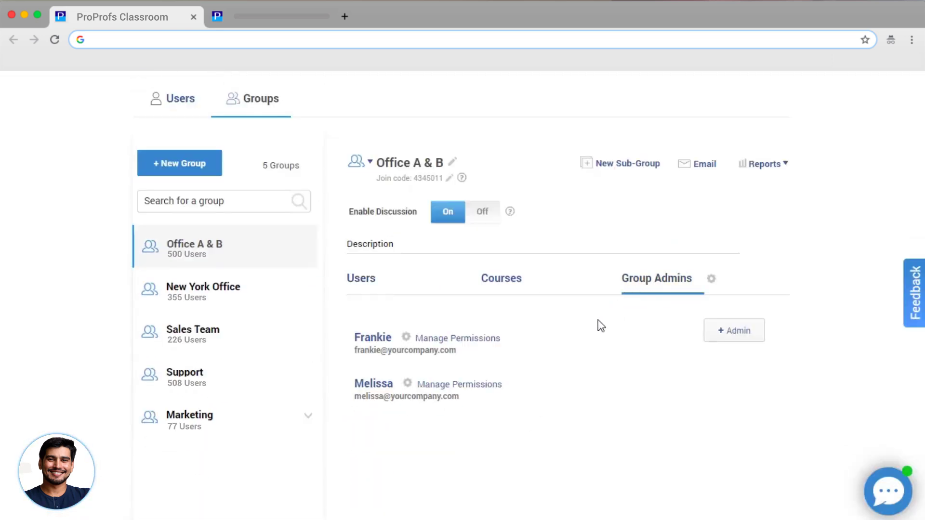
left_click(478, 348)
left_click(599, 404)
Step: Review the group's Users and Courses, ending on Group Admins Frankie and Melissa
left_click(366, 284)
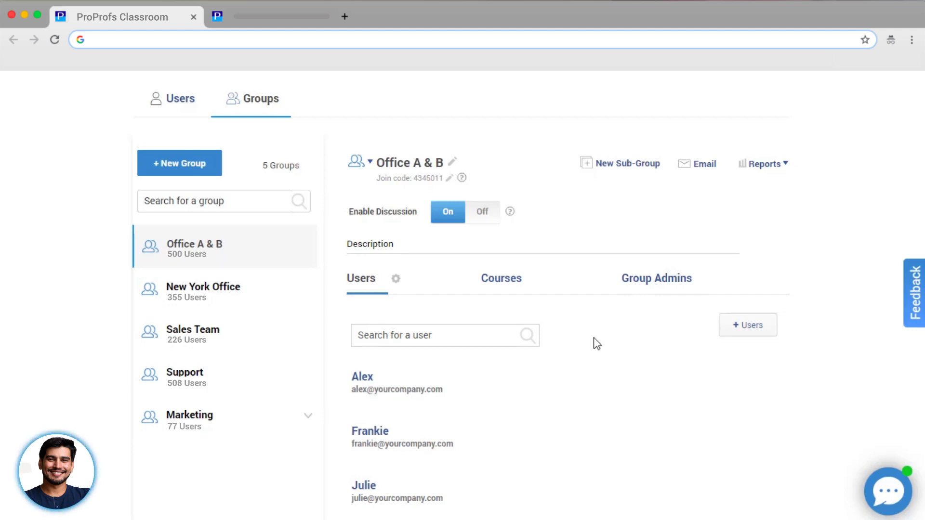
left_click(503, 286)
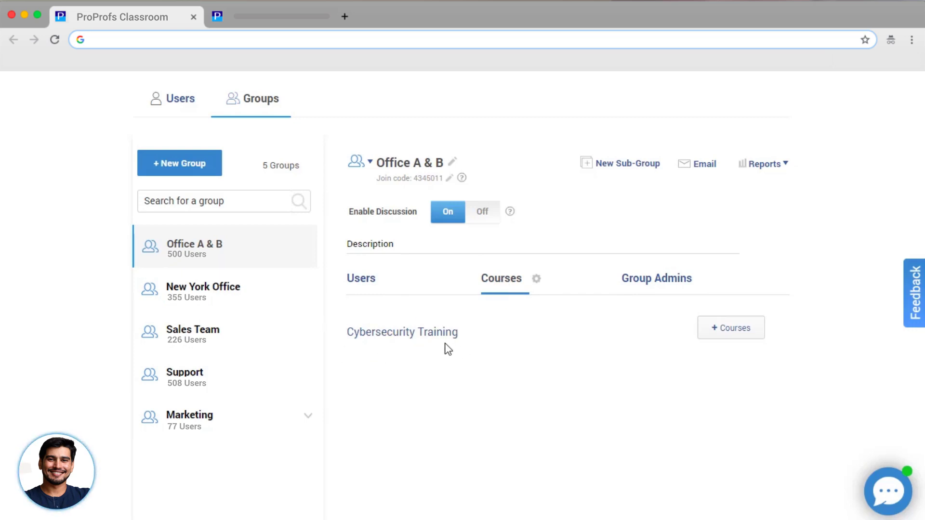
left_click(643, 285)
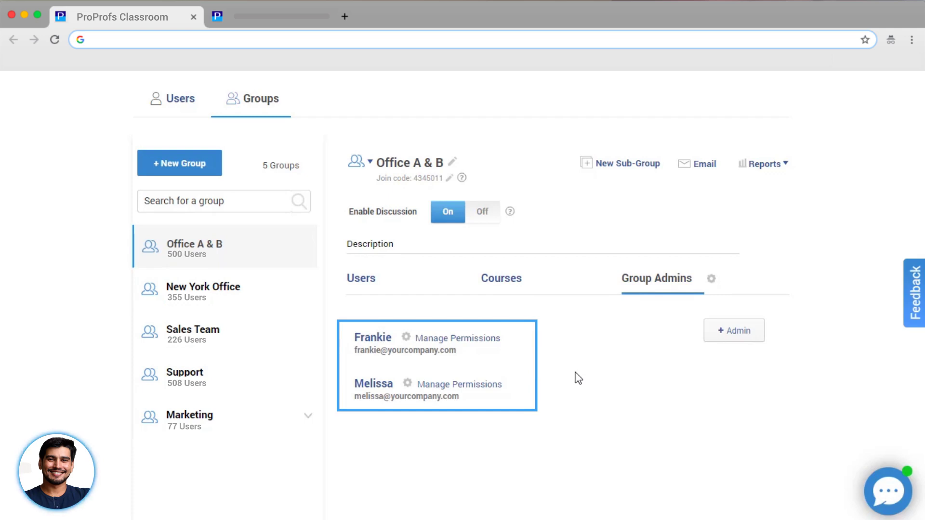
scroll(542, 403, "up", 2)
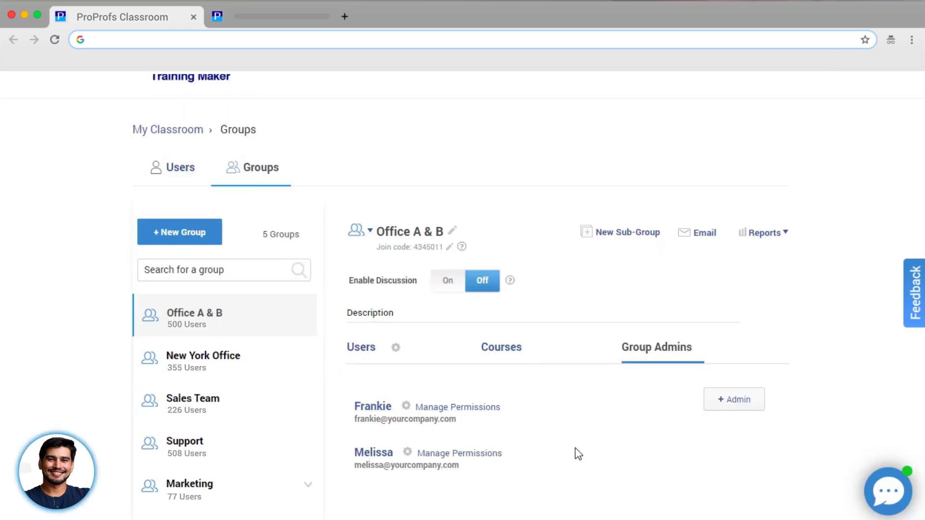
left_click(186, 136)
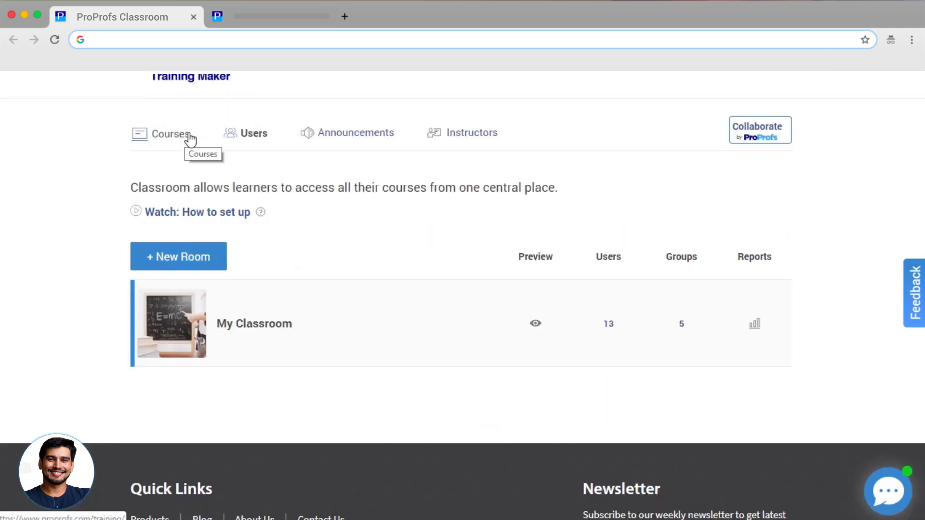
left_click(362, 139)
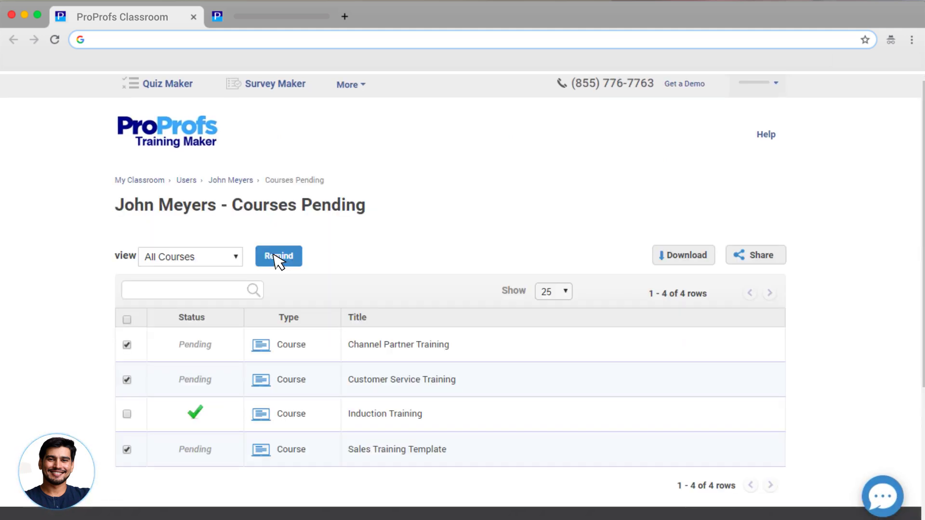
left_click(277, 258)
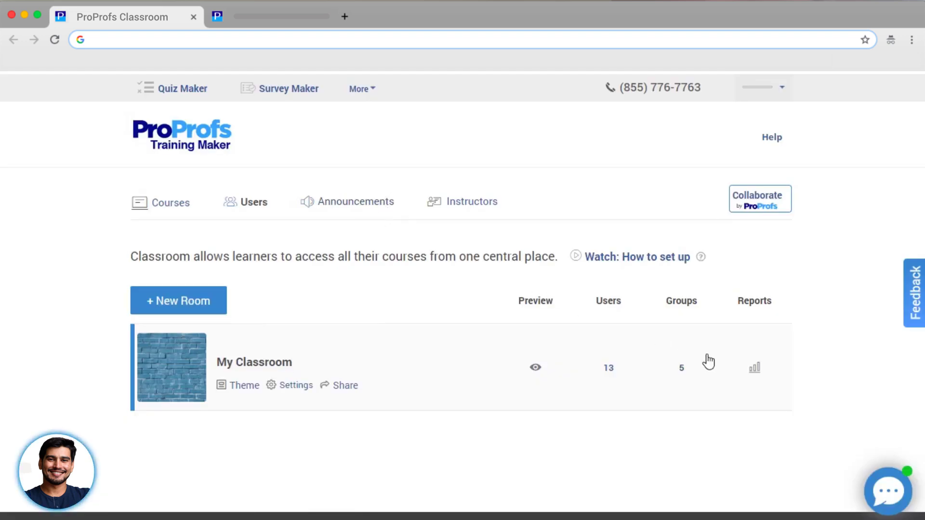
Step: View the Reports for My Classroom
left_click(755, 372)
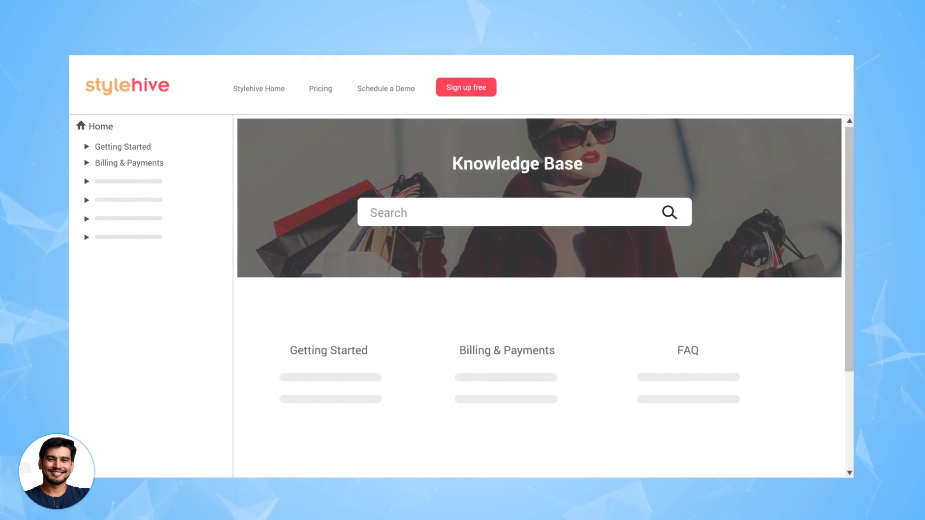
Step: View the Frequently Asked Questions page of the Stylehive knowledge base
left_click(690, 352)
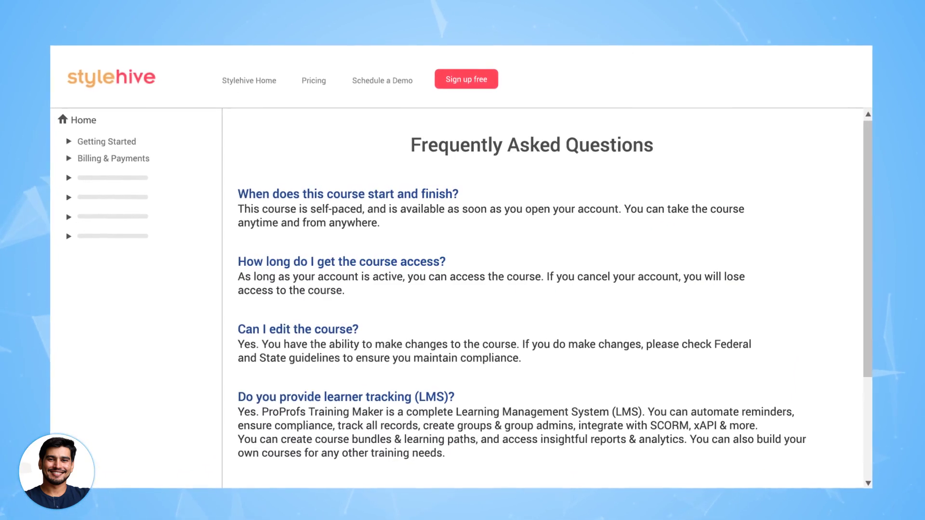